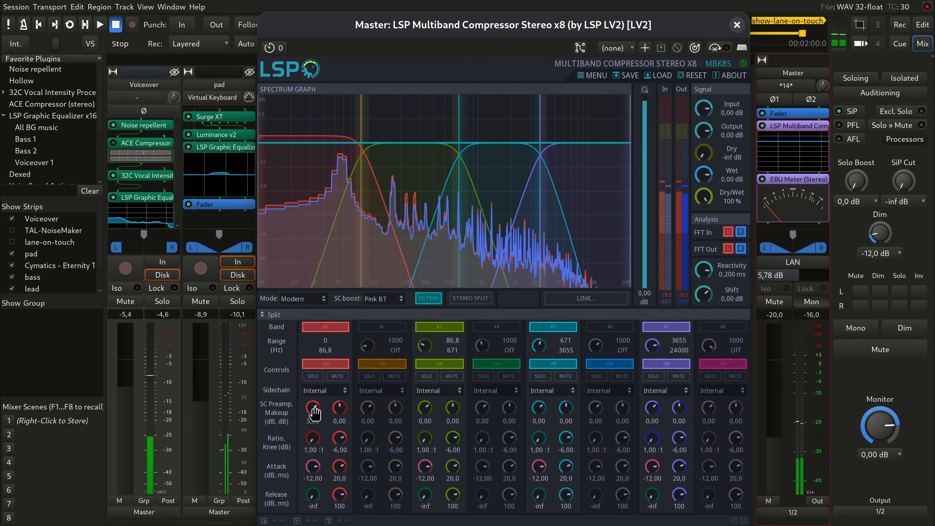
Step: Lower the sidechain preamp of compressor band #1 to -3.00 dB and reduce that band's makeup gain
scroll(315, 414, "down", 6)
scroll(315, 413, "down", 1)
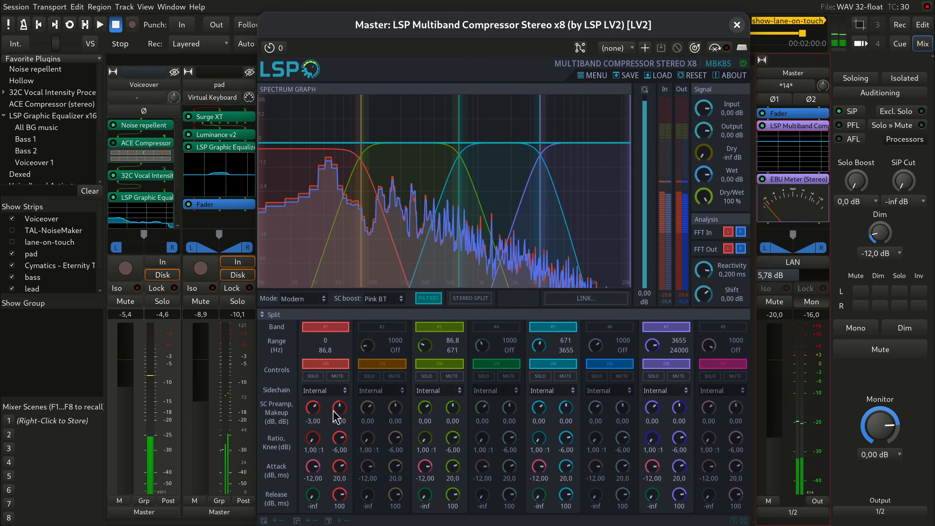
scroll(425, 409, "down", 1)
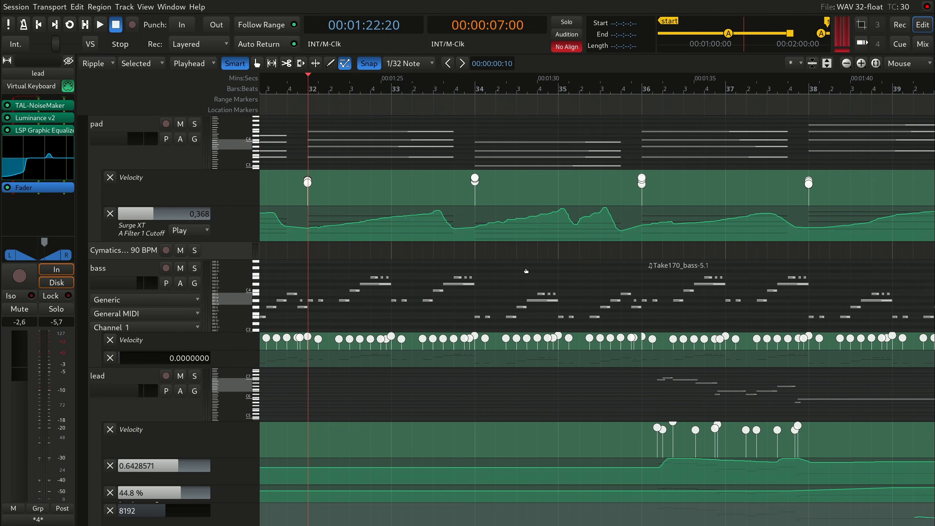
Step: Open the audio file export and review the YouTube and Deezer, Apple Music, Soundcloud and Spotify, and Amazon Music formats
key("alt+e")
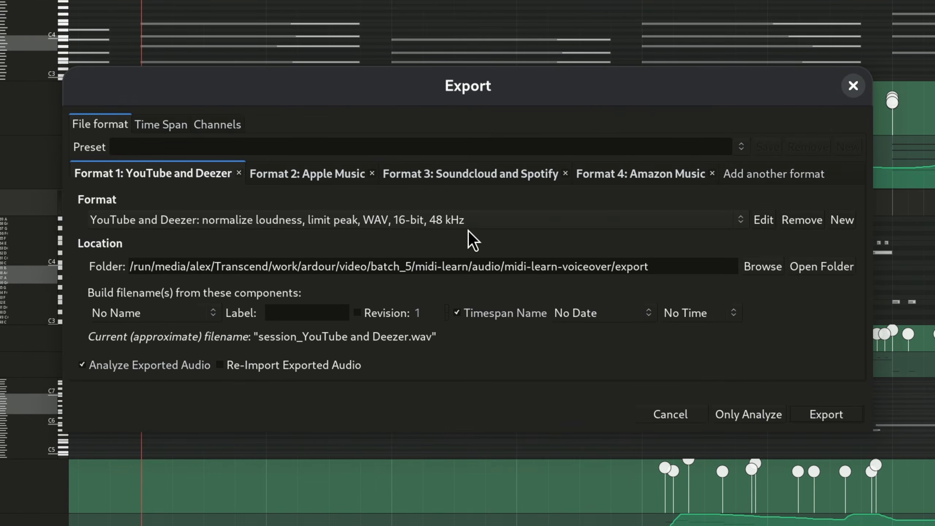
left_click(311, 177)
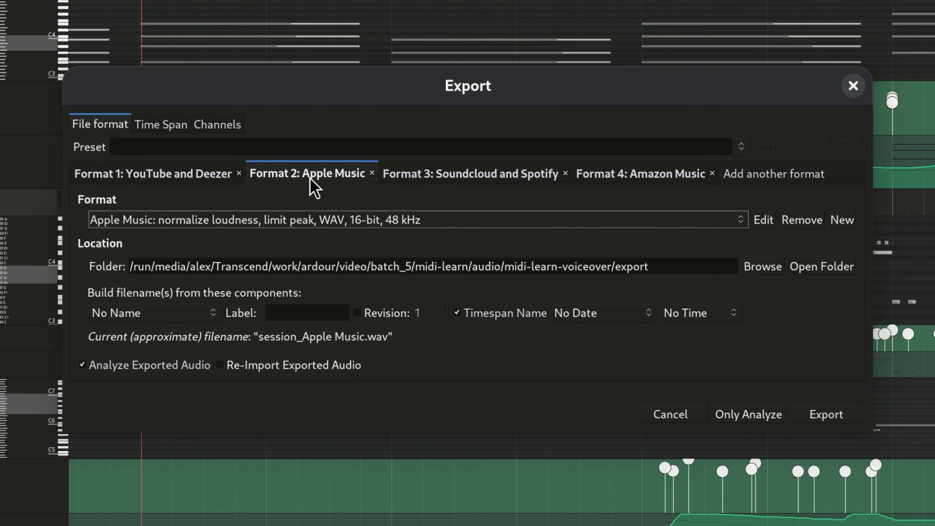
left_click(440, 180)
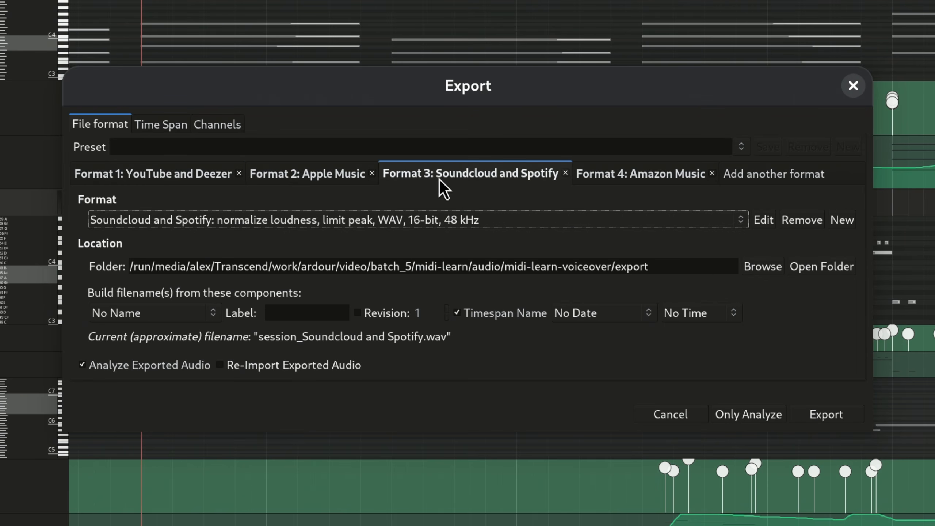
left_click(637, 189)
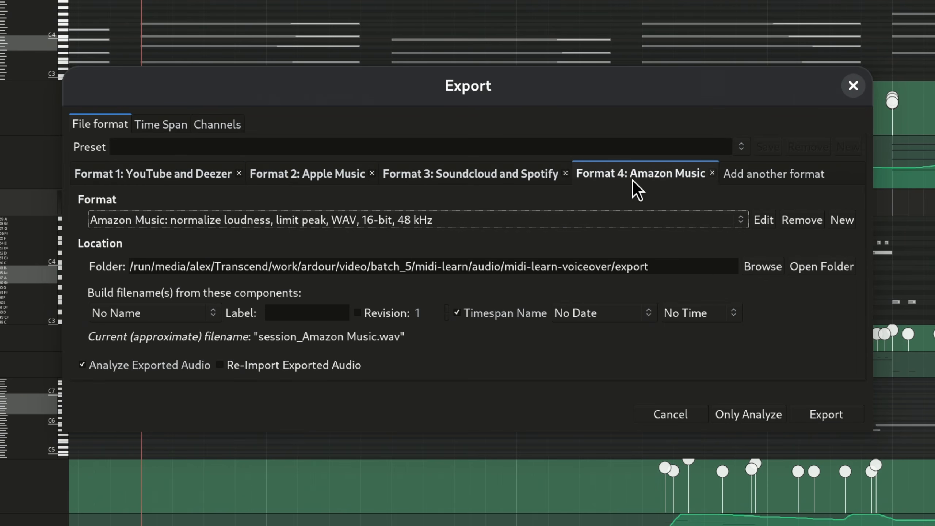
left_click(146, 176)
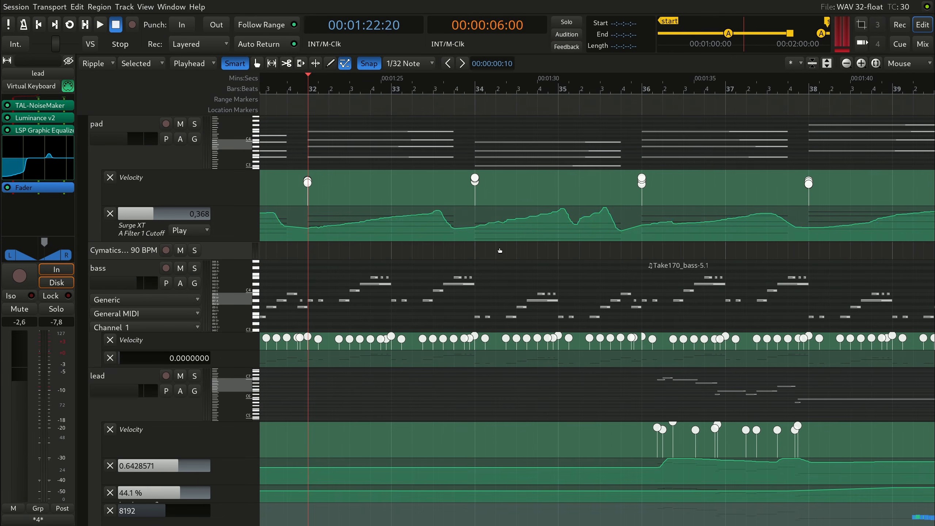
Step: Open the audio file export again and start a new format profile with a 48 kHz sample rate and 24-bit samples
left_click(16, 6)
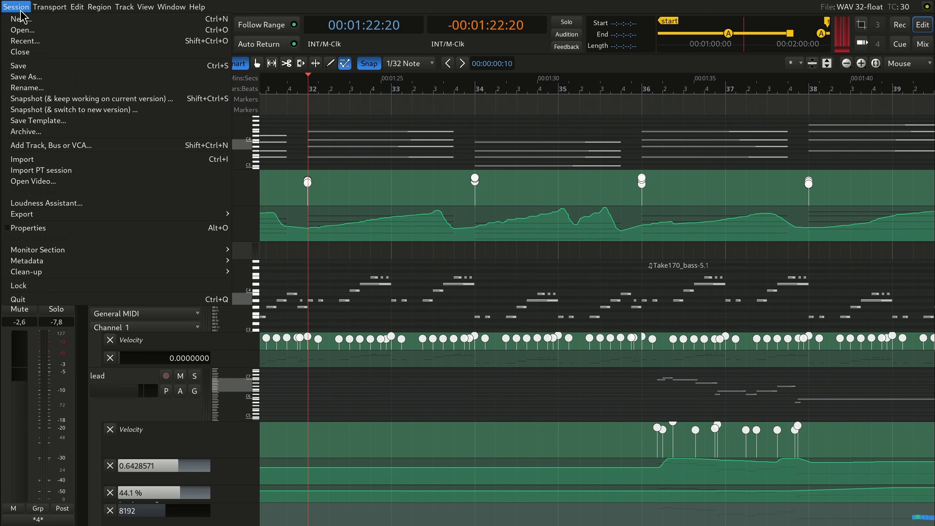
mouse_move(126, 213)
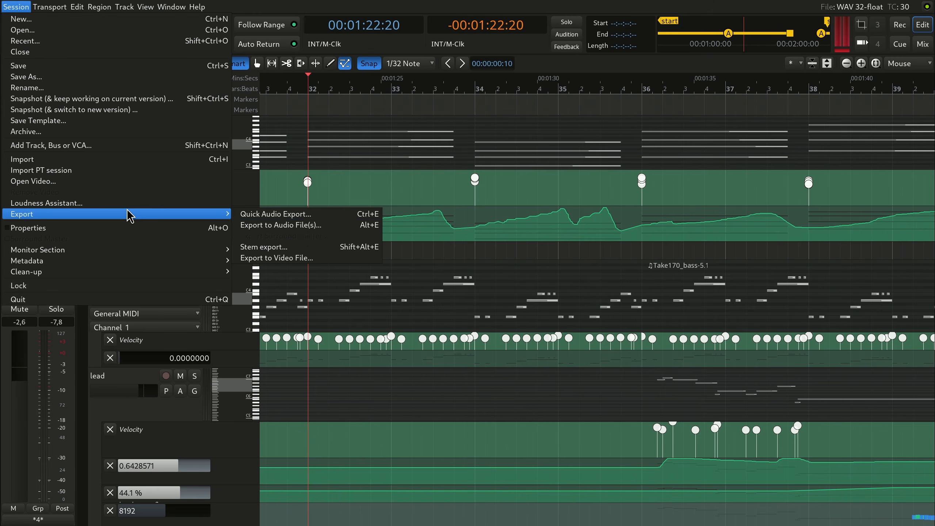
left_click(305, 225)
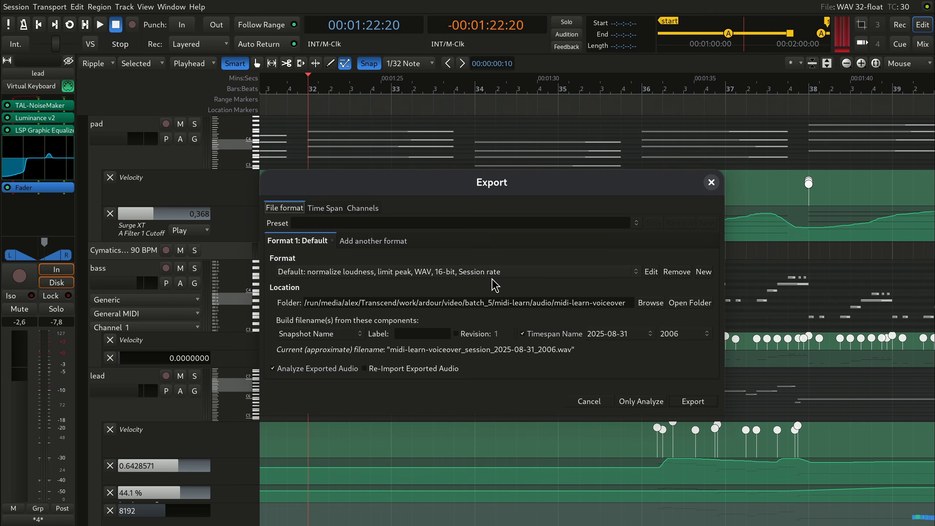
left_click(704, 272)
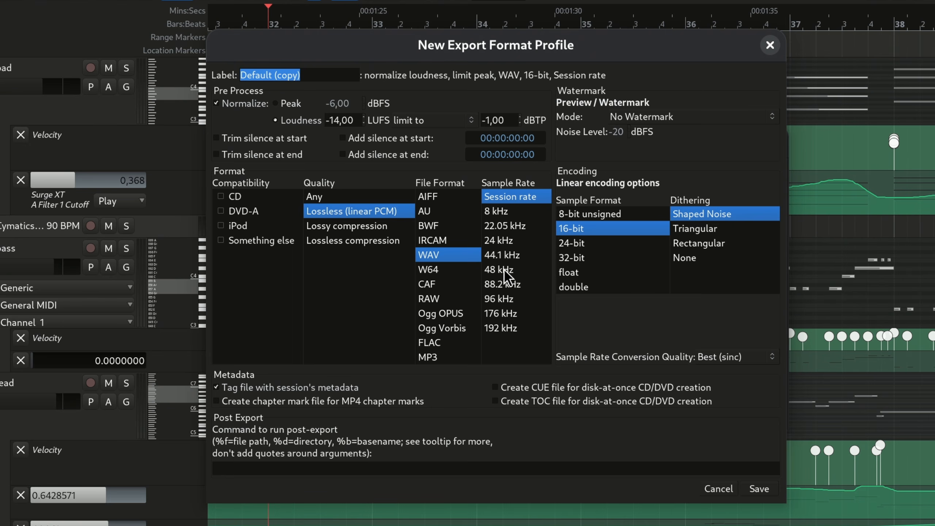
left_click(504, 269)
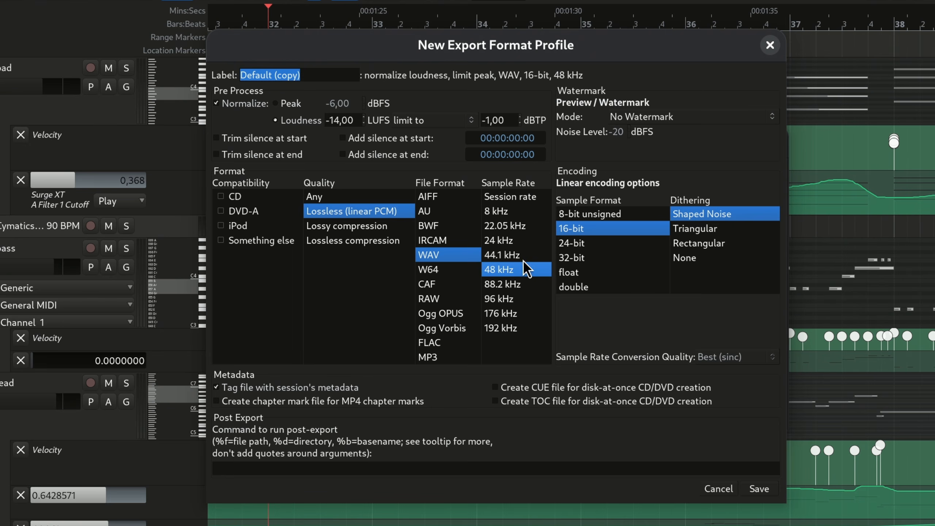
left_click(576, 245)
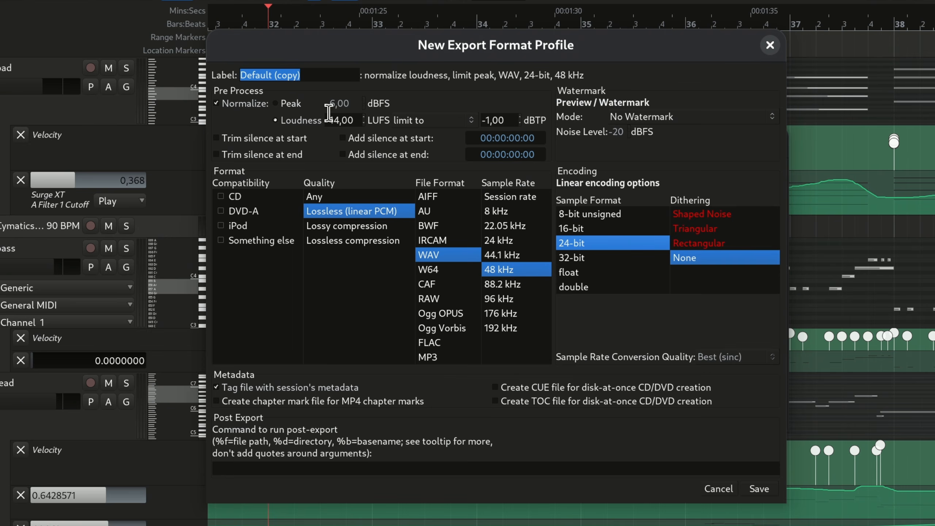
Step: Switch the new profile to peak normalization, label it Vinyl and save it
left_click(287, 103)
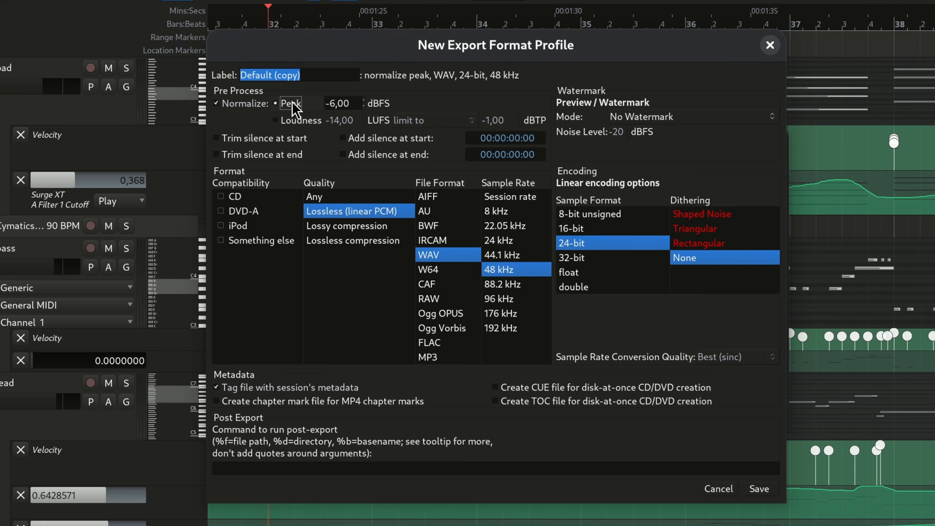
left_click(353, 99)
left_click_drag(312, 76, 178, 67)
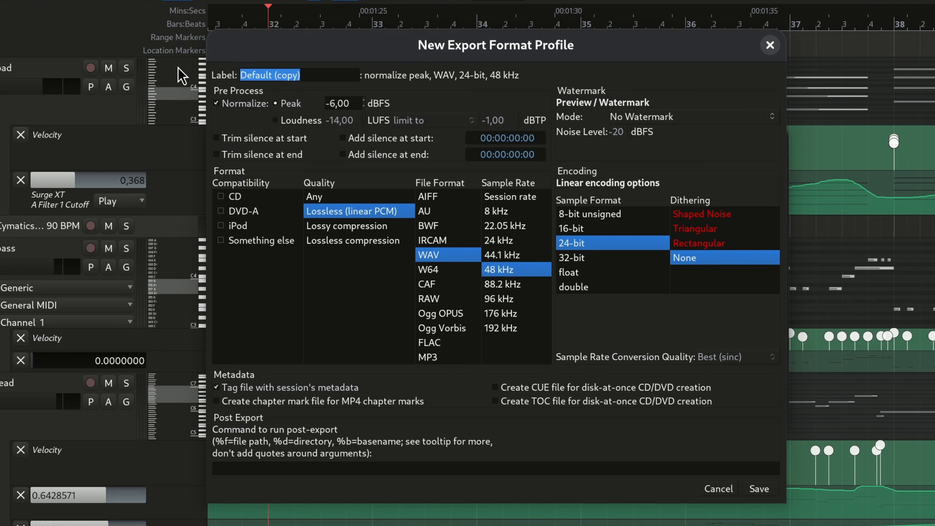
type("Vinyl")
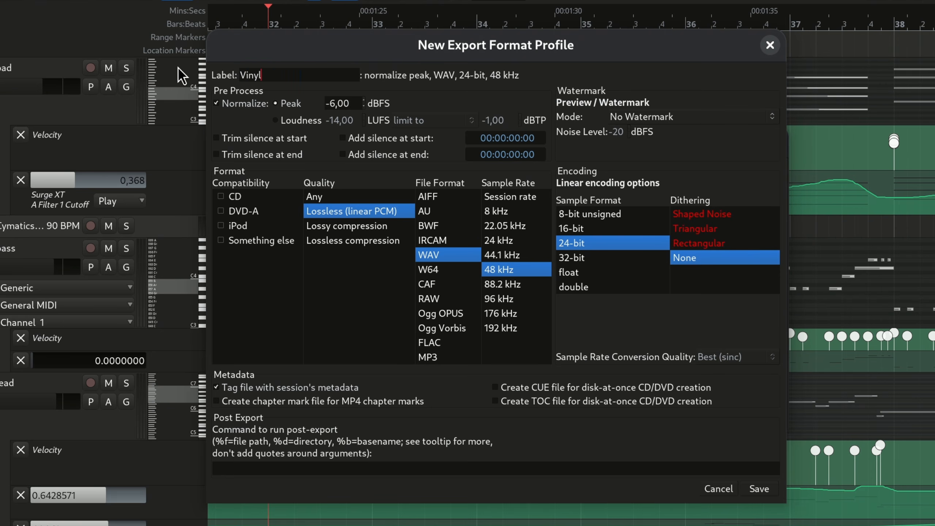
left_click(760, 490)
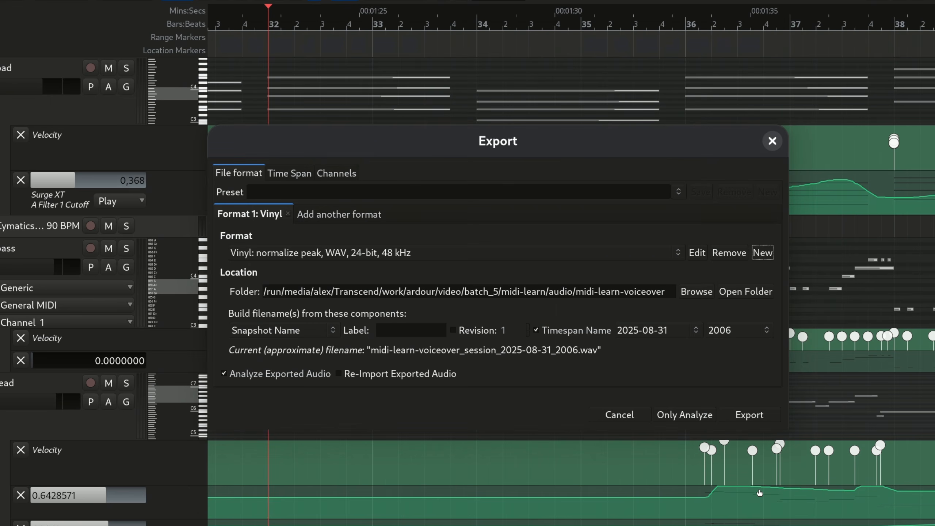
Step: Add a second export format using the Apple Music profile and inspect that profile's settings without changing them
left_click(526, 216)
left_click(527, 215)
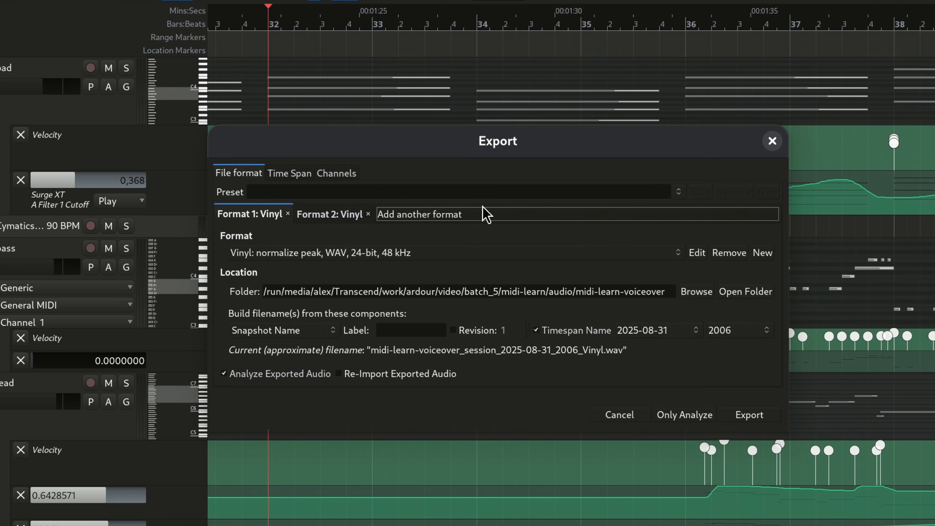
left_click(322, 212)
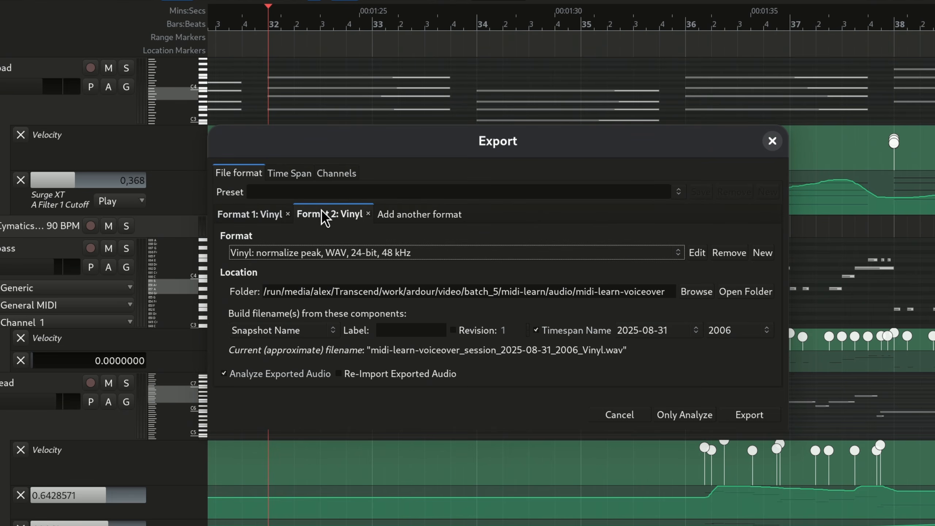
left_click(321, 252)
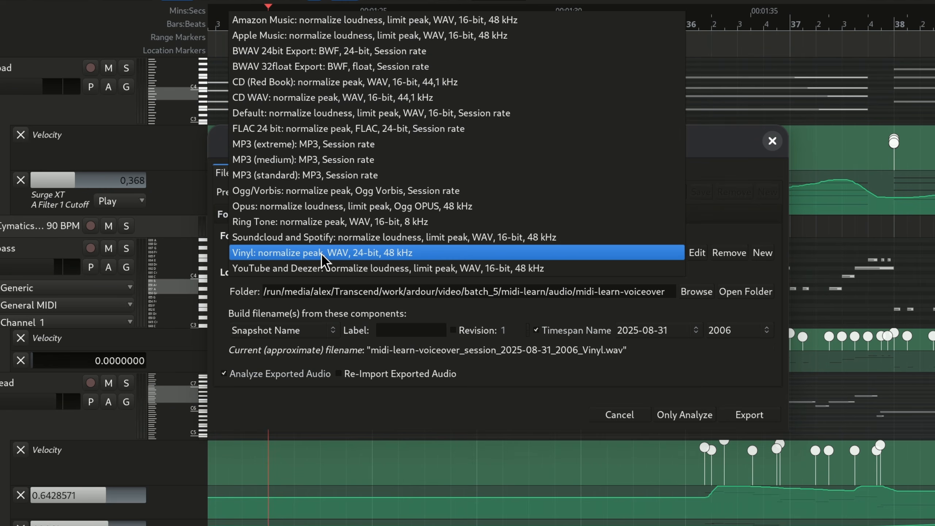
left_click(309, 39)
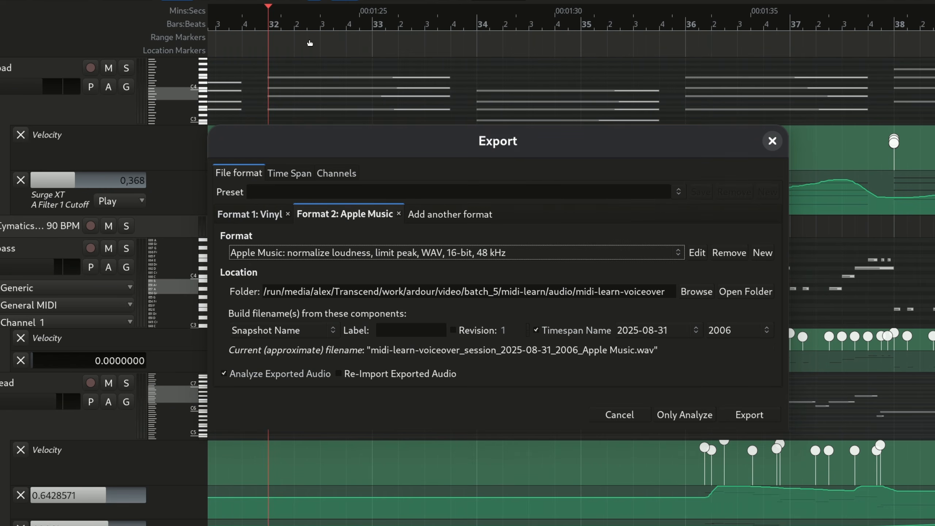
left_click(689, 255)
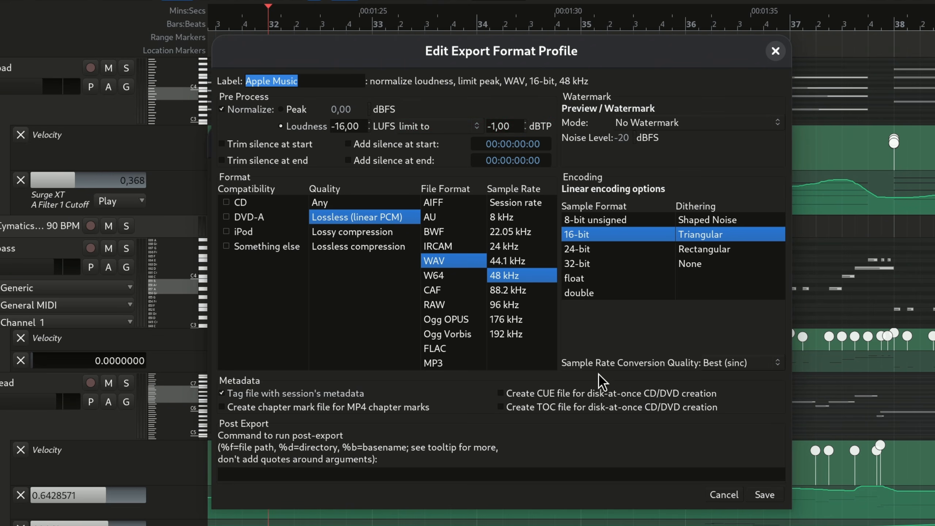
left_click(716, 496)
Step: Add a third export format using the Amazon Music profile, inspect its settings unchanged and close the export dialog
left_click(476, 213)
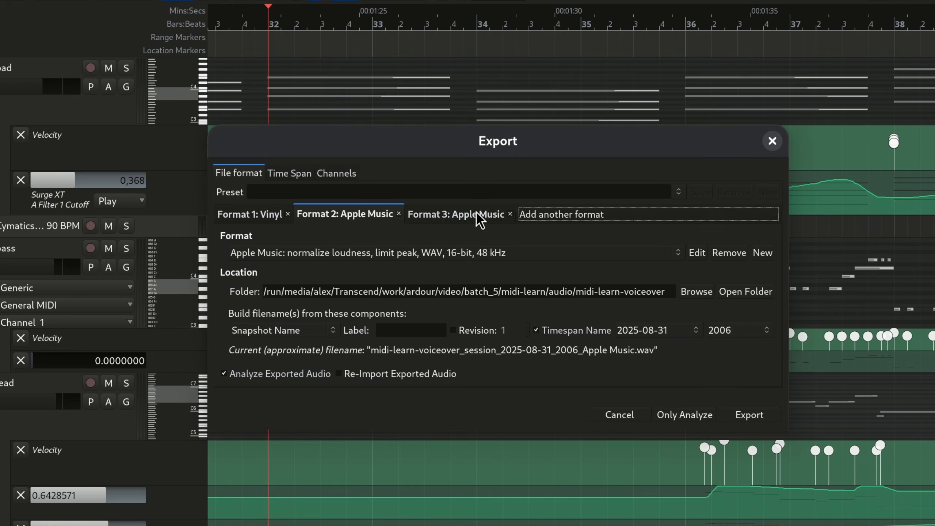
left_click(471, 253)
left_click(471, 237)
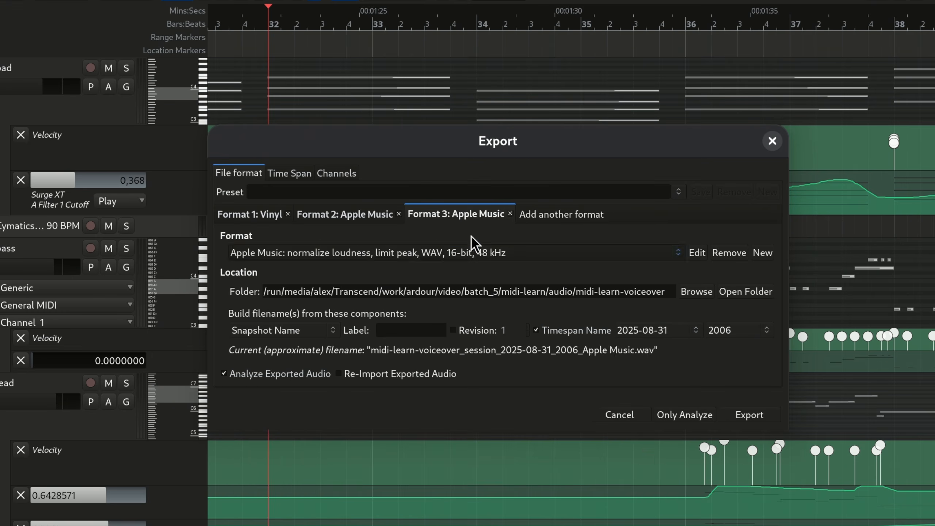
left_click(699, 258)
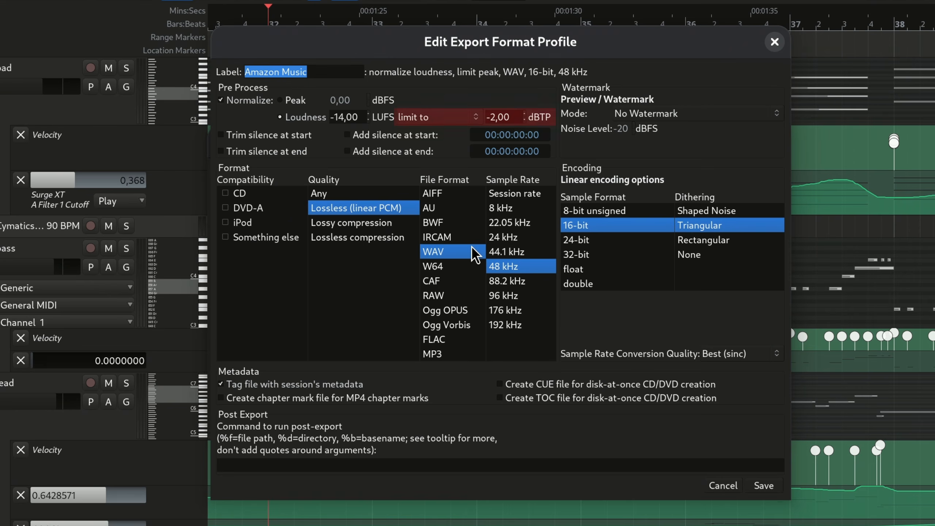
left_click(724, 485)
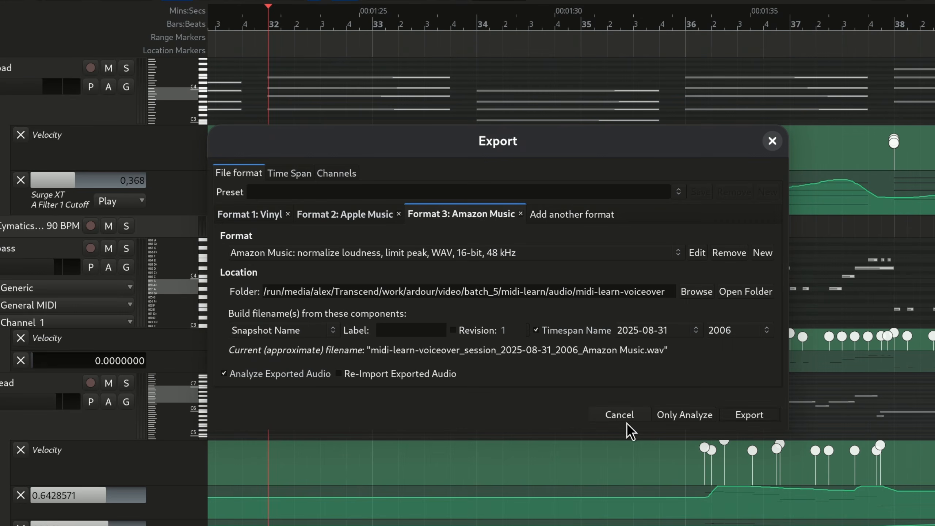
left_click(626, 421)
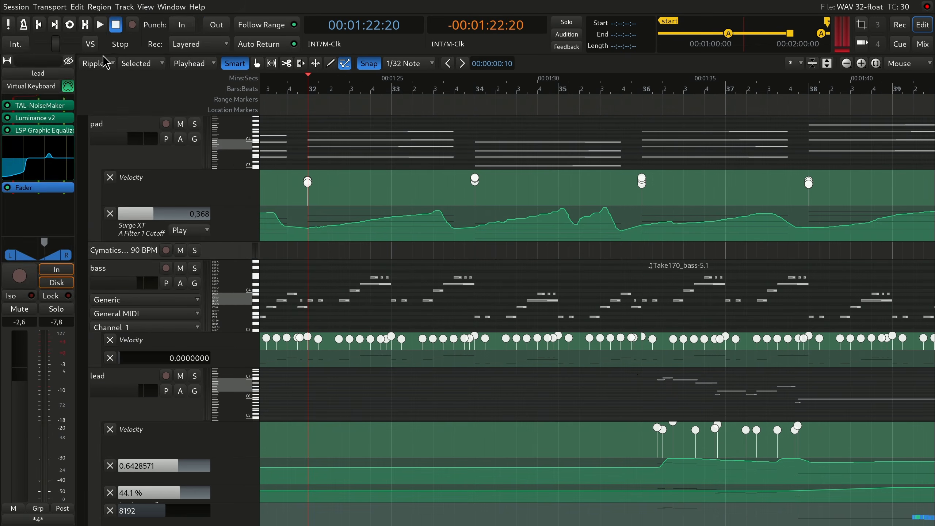
Step: Reopen the audio file export, look through the Vinyl, Apple Music and Amazon Music formats, and start the export
left_click(16, 7)
mouse_move(156, 218)
left_click(306, 230)
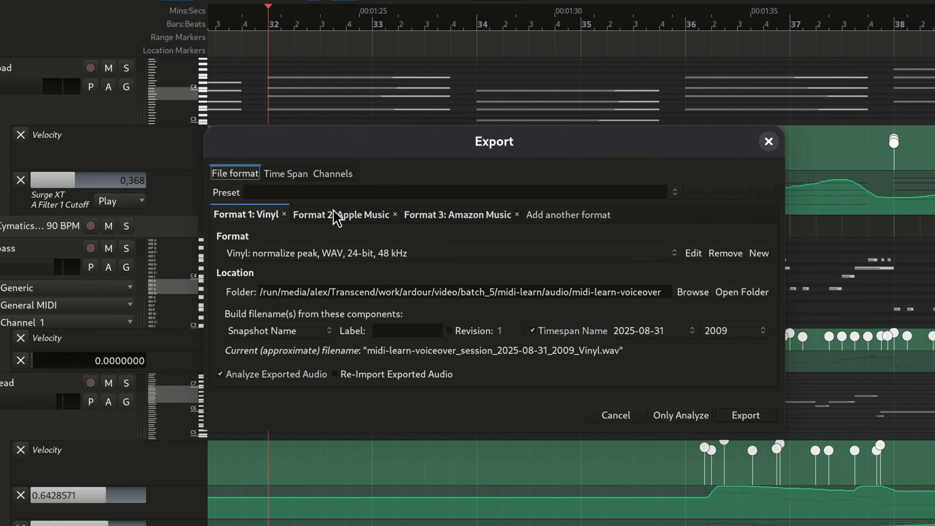
left_click(360, 237)
left_click(403, 213)
left_click(328, 212)
left_click(238, 213)
left_click(733, 414)
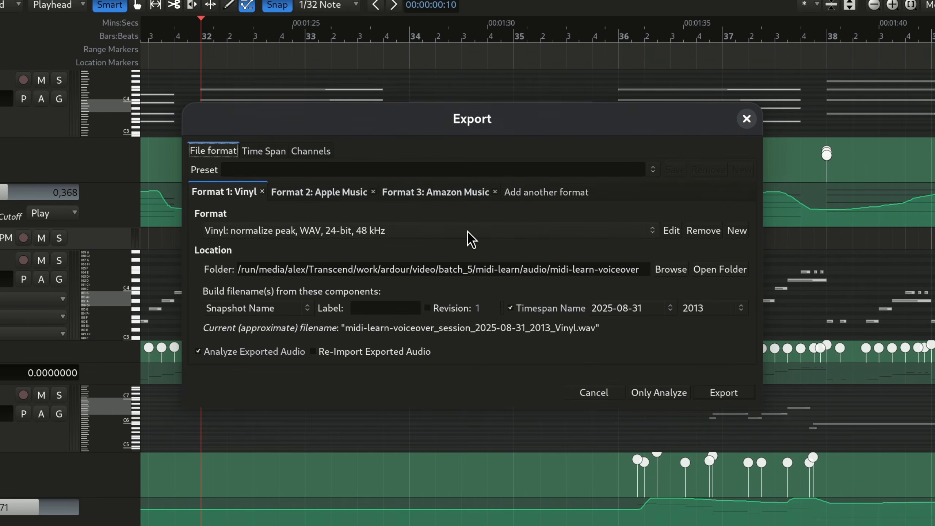
Step: Switch the first export format to the Default profile and edit its watermark to 1 sec white noise every 30 sec
left_click(492, 256)
left_click(471, 91)
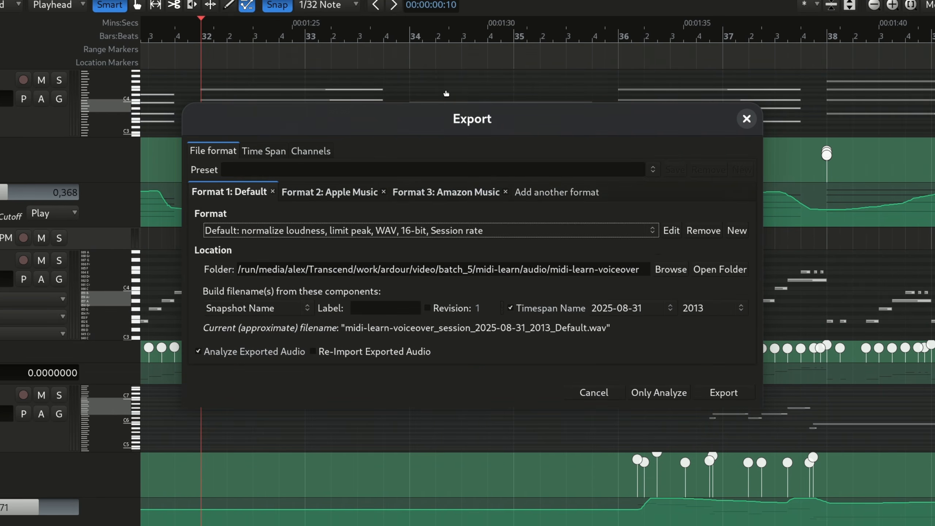
left_click(671, 230)
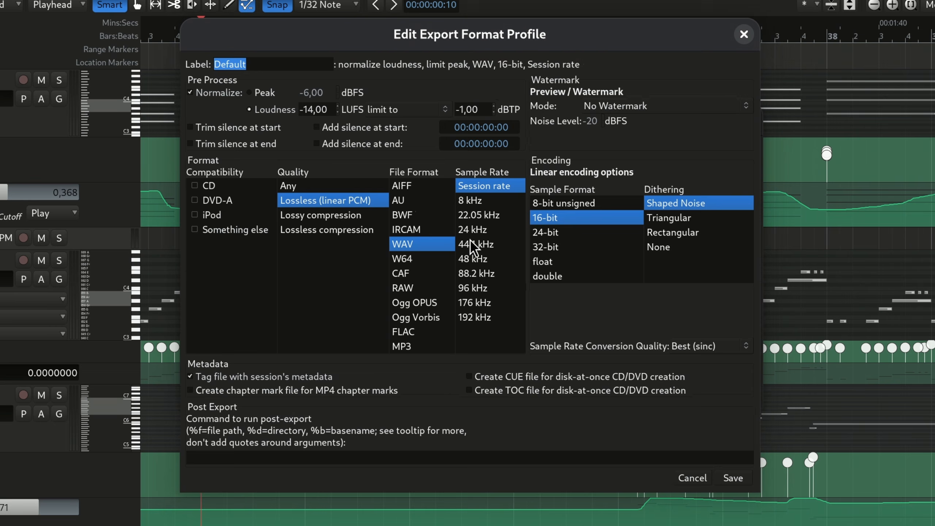
left_click(631, 109)
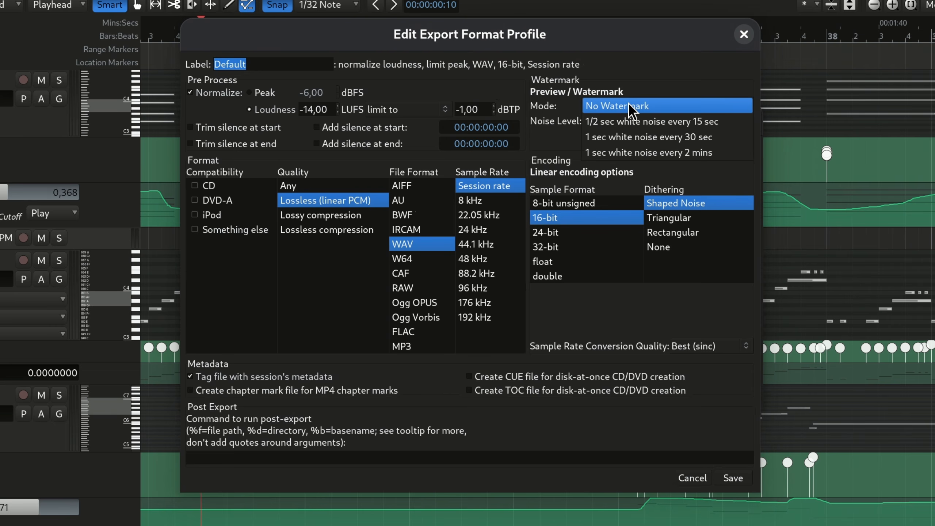
left_click(633, 137)
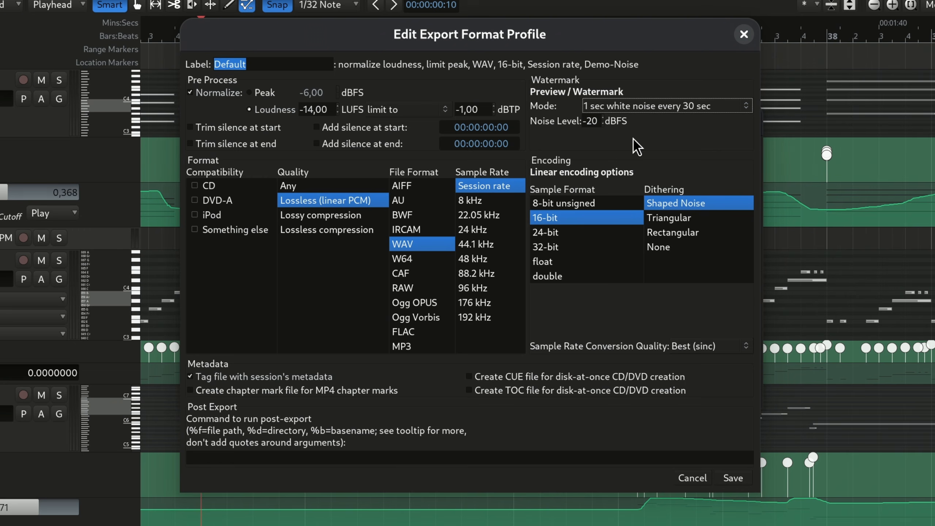
Step: Label the edited profile "Default w/watermark" and save it
left_click(328, 64)
type("w/")
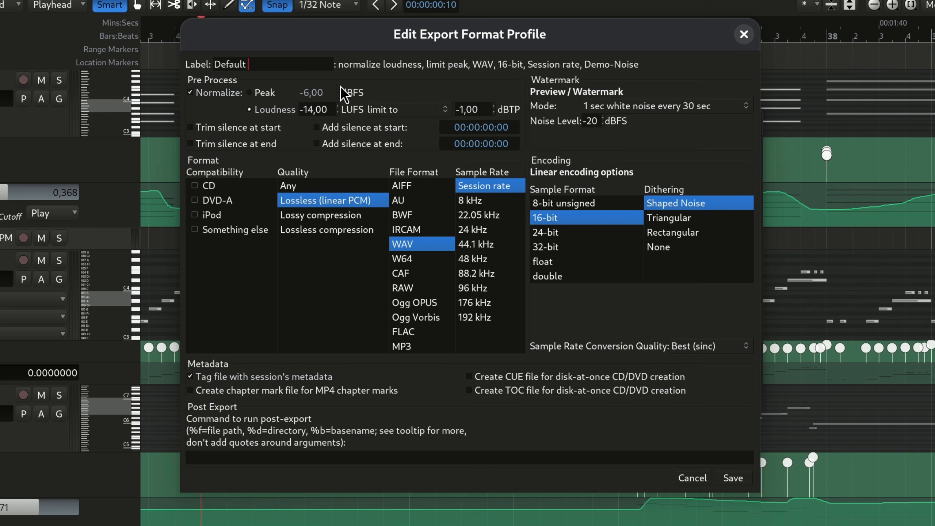
type("watermark")
left_click(733, 478)
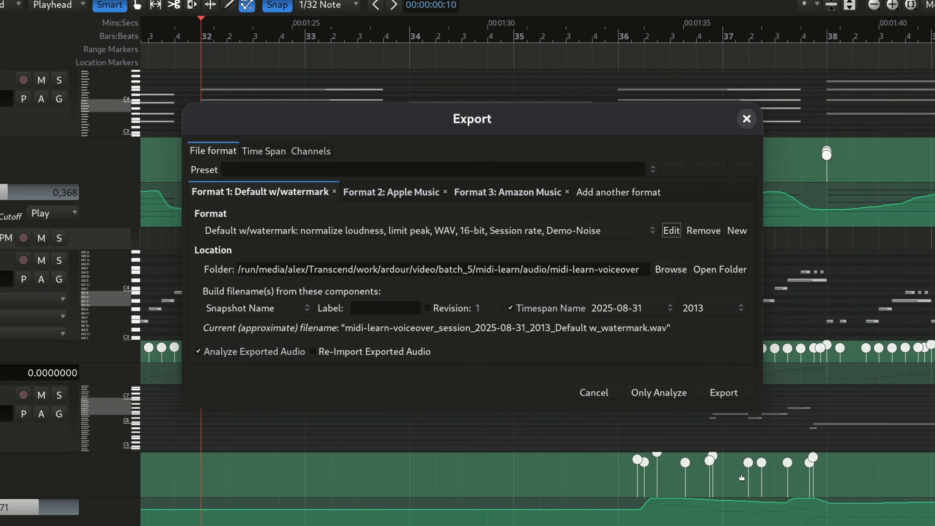
Step: Load the Streaming export preset and look through its Soundcloud and Spotify, YouTube and Deezer, Apple Music and Amazon Music formats
left_click(653, 170)
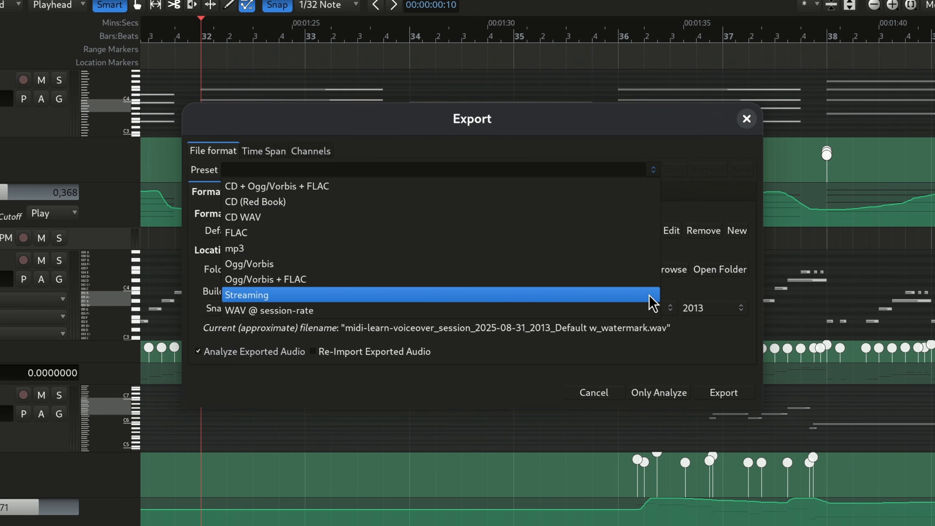
left_click(650, 295)
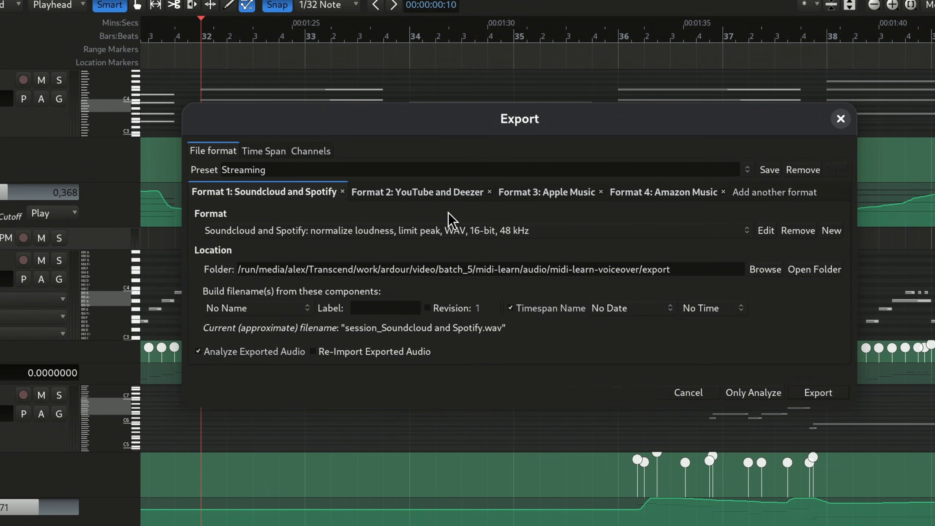
left_click(430, 194)
left_click(539, 199)
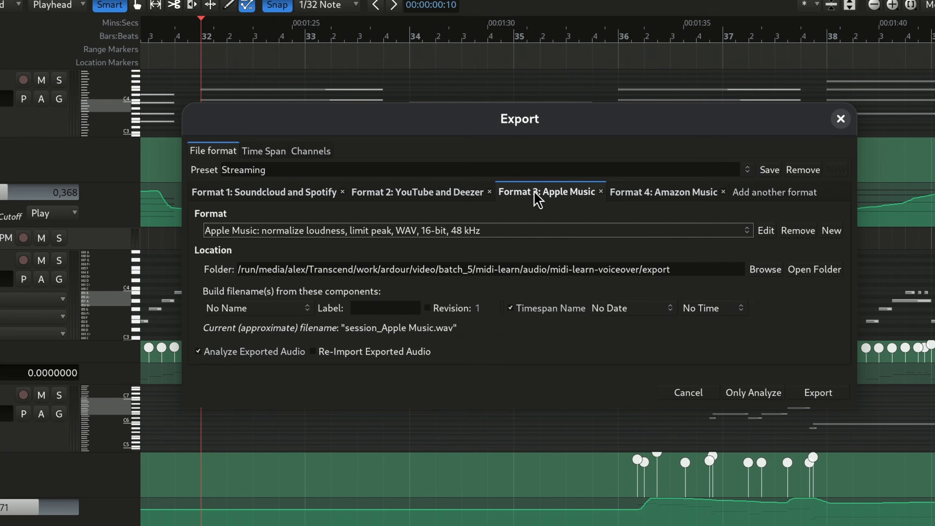
left_click(648, 203)
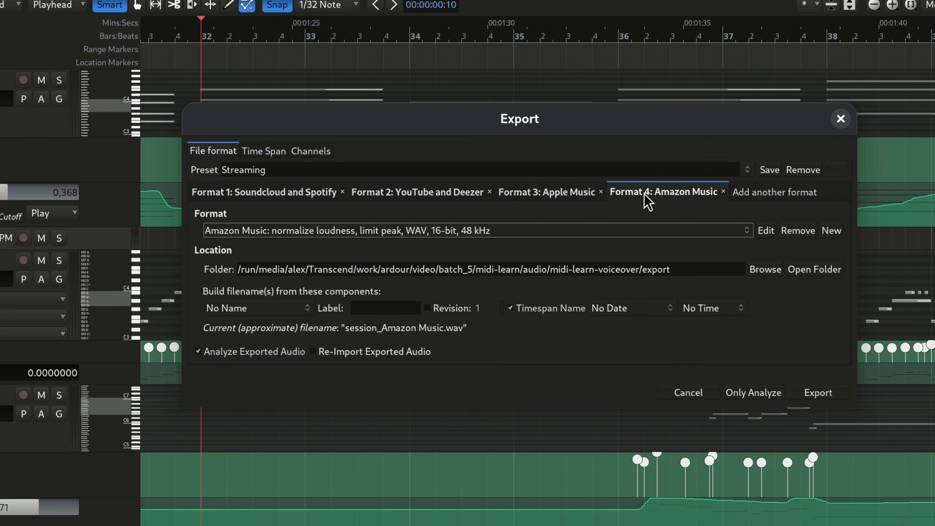
left_click(277, 195)
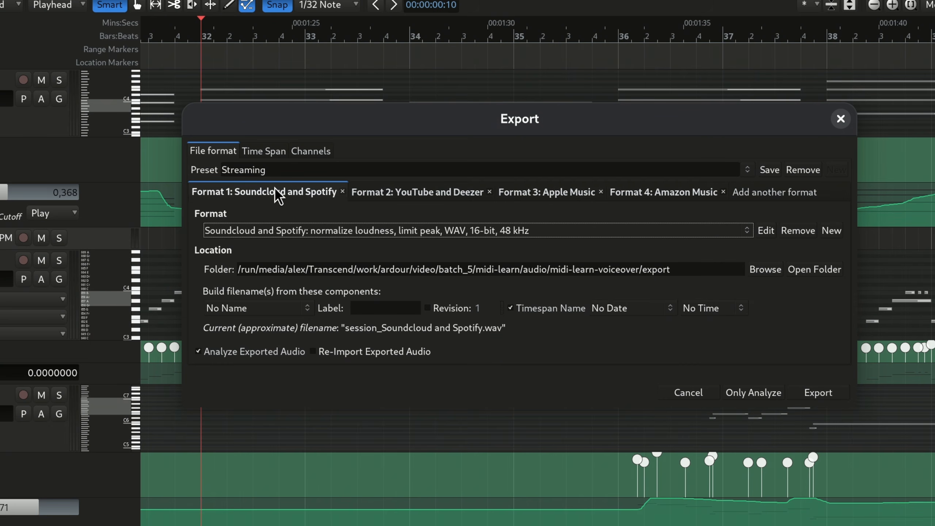
Step: Remove the "Soundcloud and Spotify" and "Amazon Music" formats and save the remaining ones as a new preset named "YT, Deezer, Apple"
left_click(342, 191)
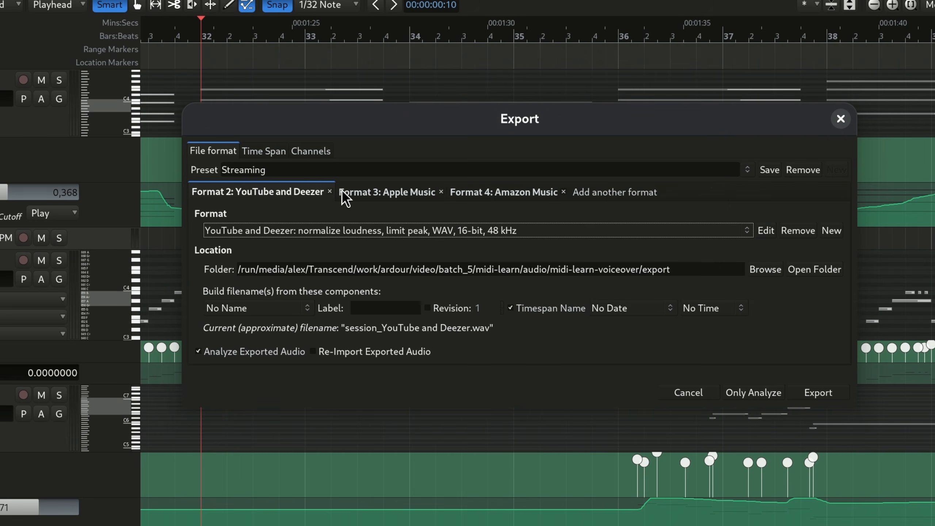
left_click(562, 192)
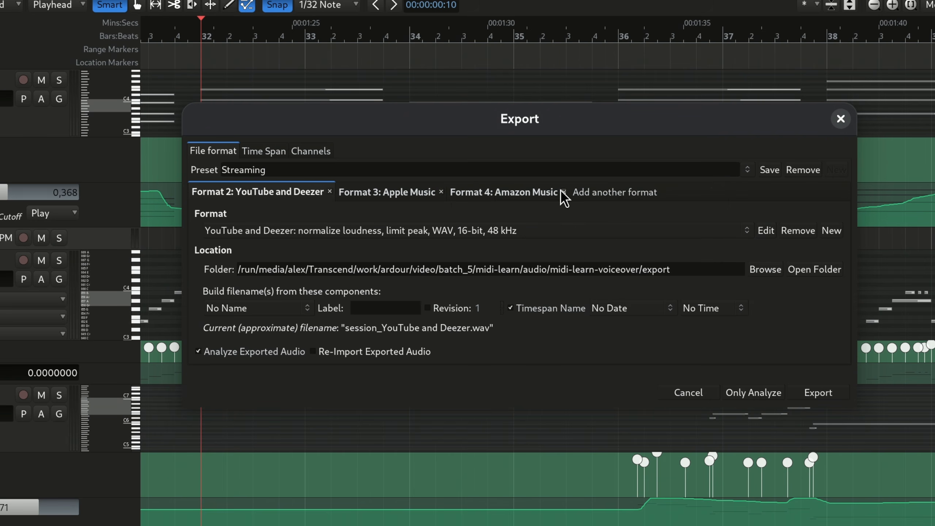
type("Y")
type("T, Deezer, Apple")
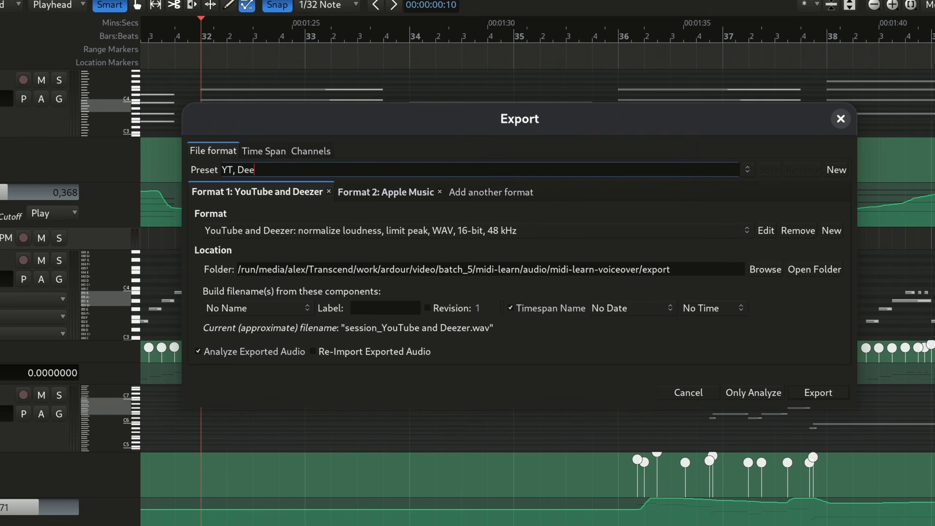
left_click(836, 170)
Step: Switch the export preset to Streaming and back to "YT, Deezer, Apple"
left_click(747, 170)
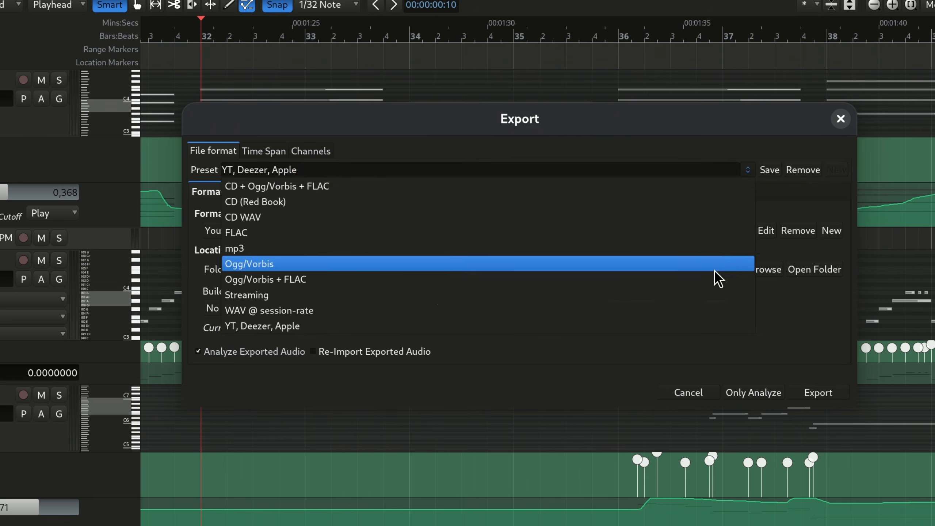
left_click(659, 295)
left_click(749, 172)
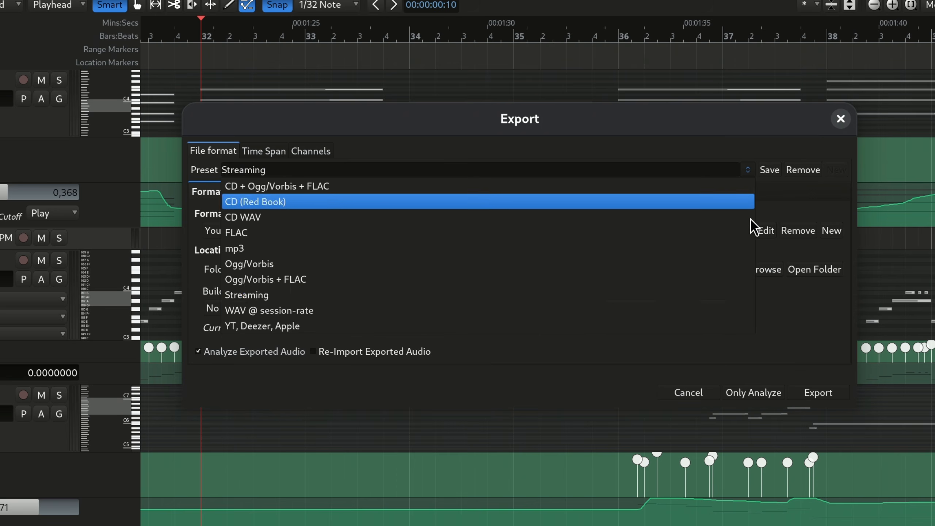
left_click(750, 326)
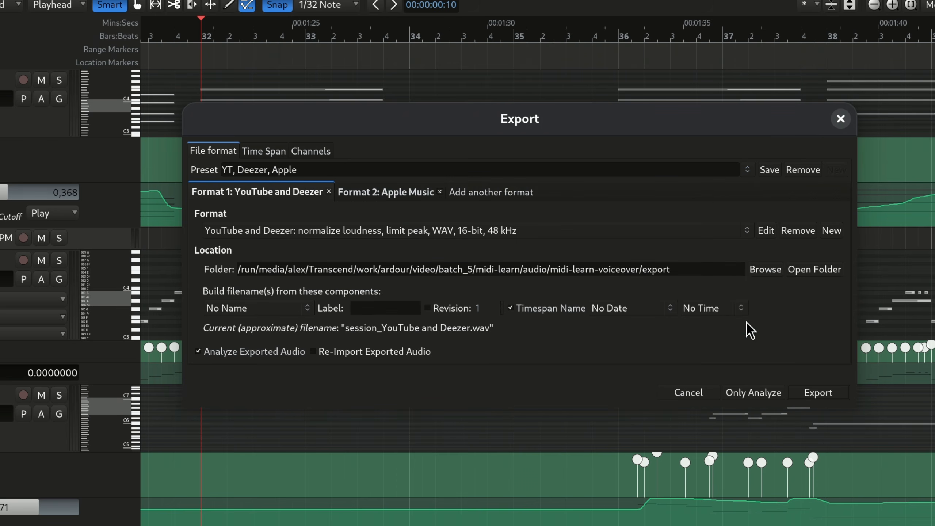